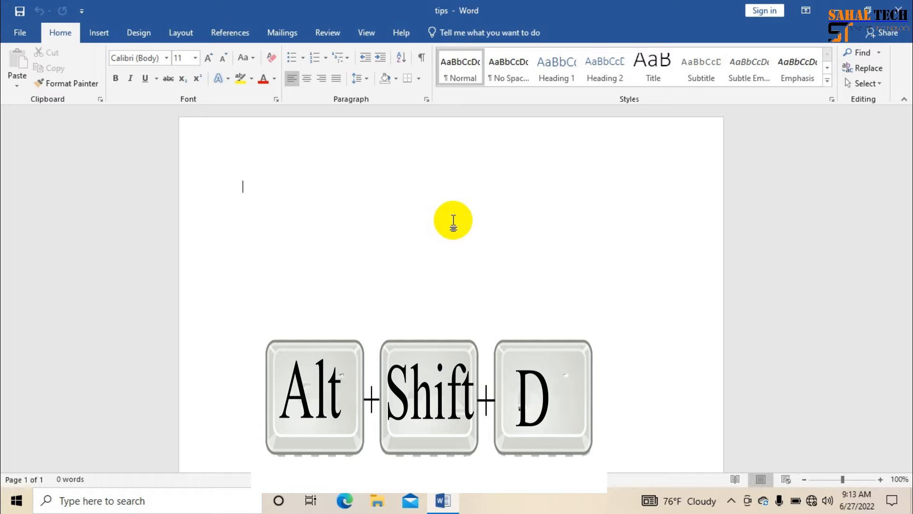
Insert the current date and the current time on separate lines at the start of the document
key("alt")
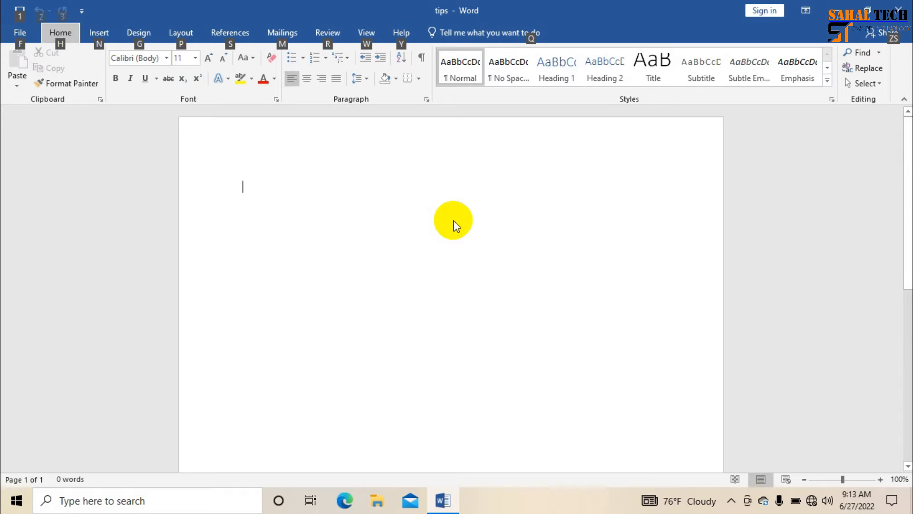
key("alt+shift+d")
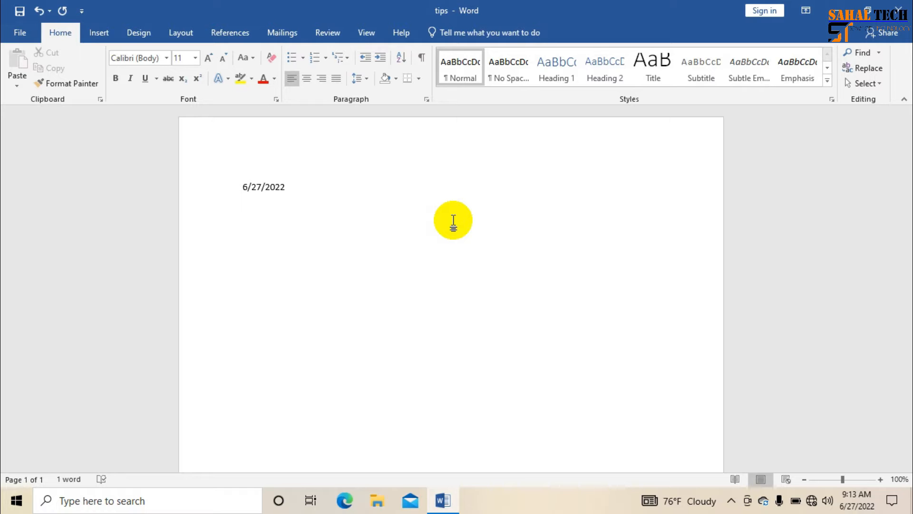
key("Return")
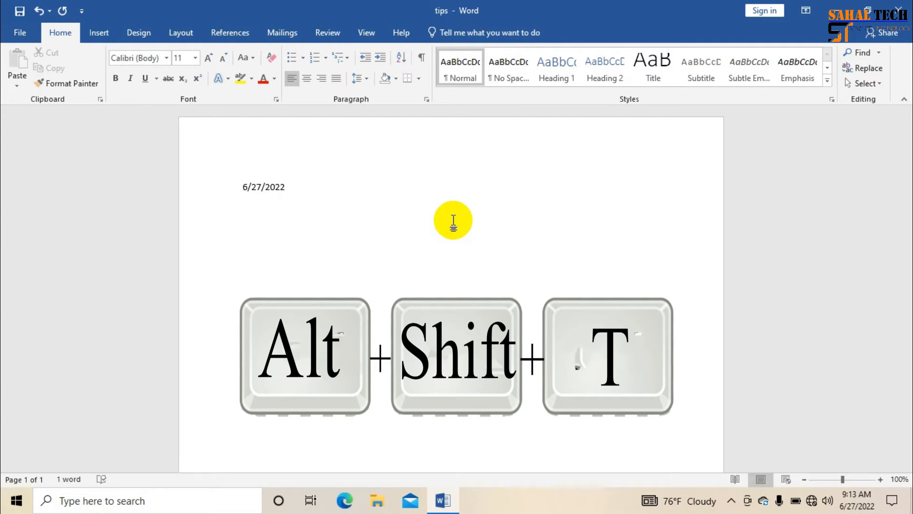
key("alt+shift+t")
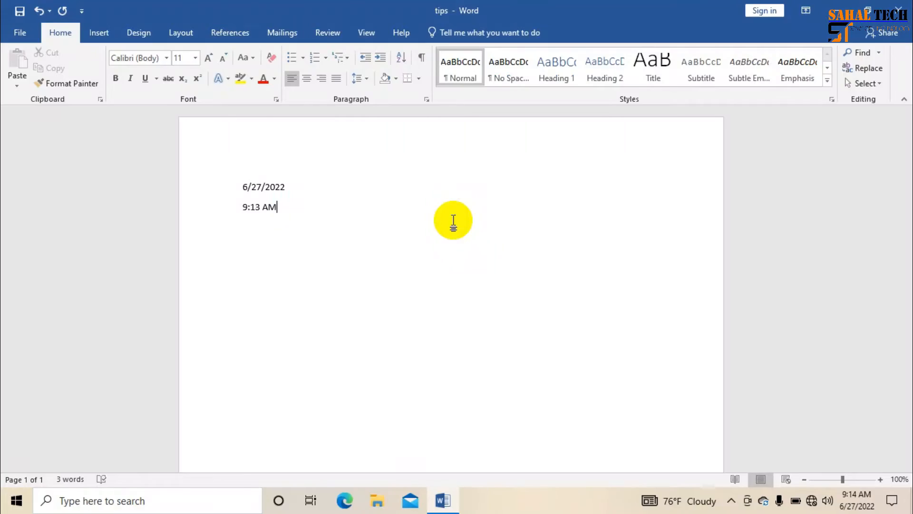
key("Return")
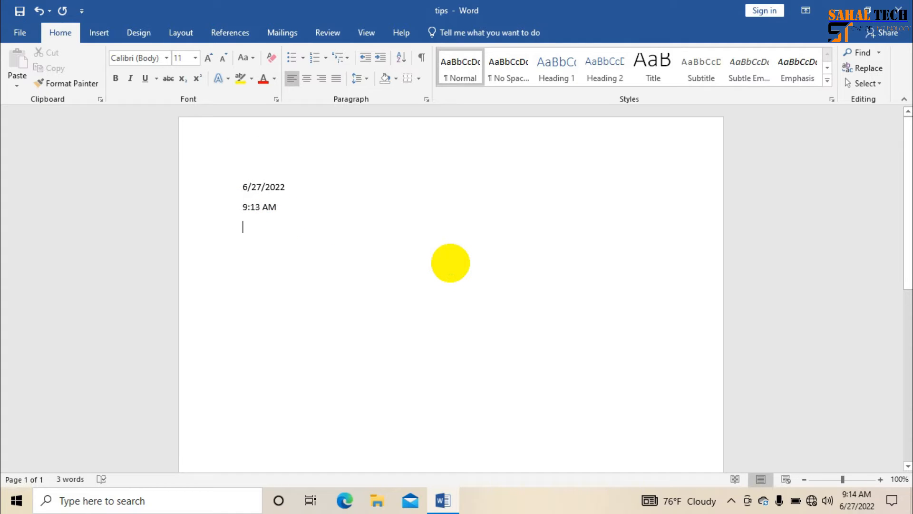
Generate 35 paragraphs of sample text below the time using =rand(35)
type("+")
key("BackSpace")
type("=")
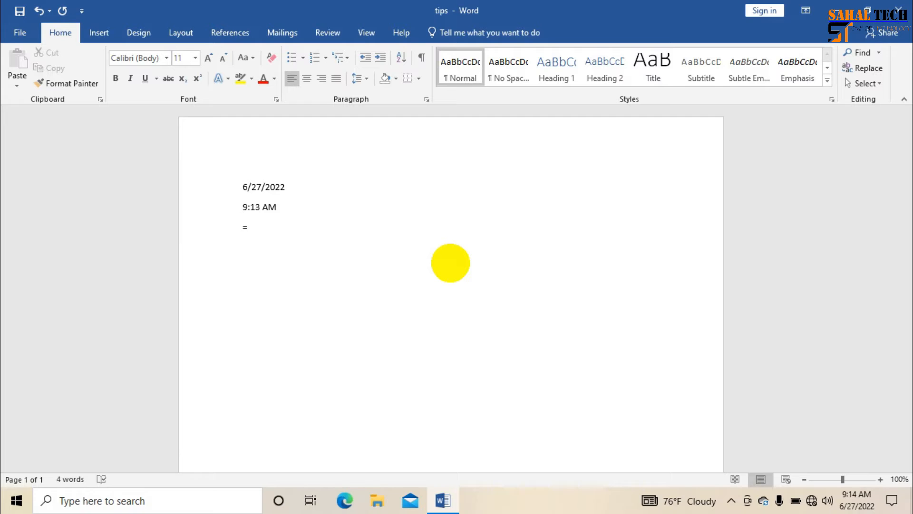
type("rand(35)")
key("Return")
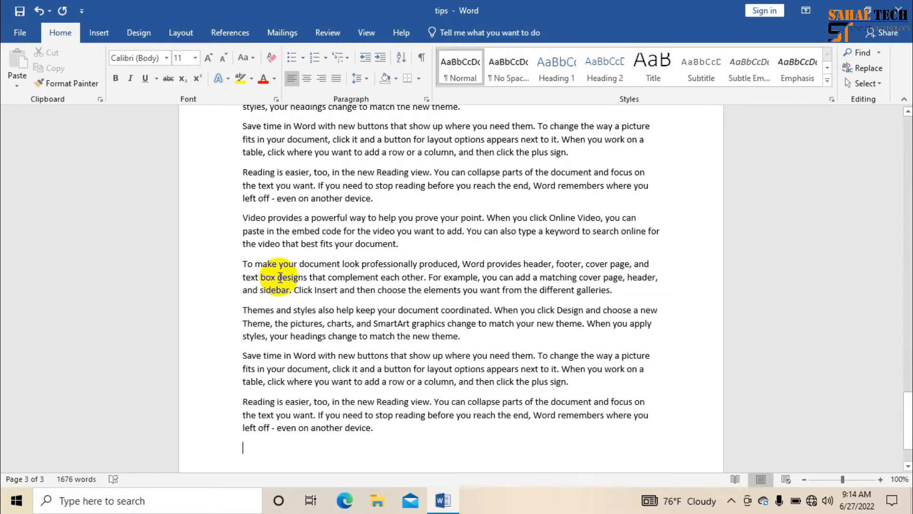
Format "the video that best fits your document." on page 3 as bold, size 12, with a bright green highlight
left_click(398, 245)
left_click_drag(399, 245, 239, 249)
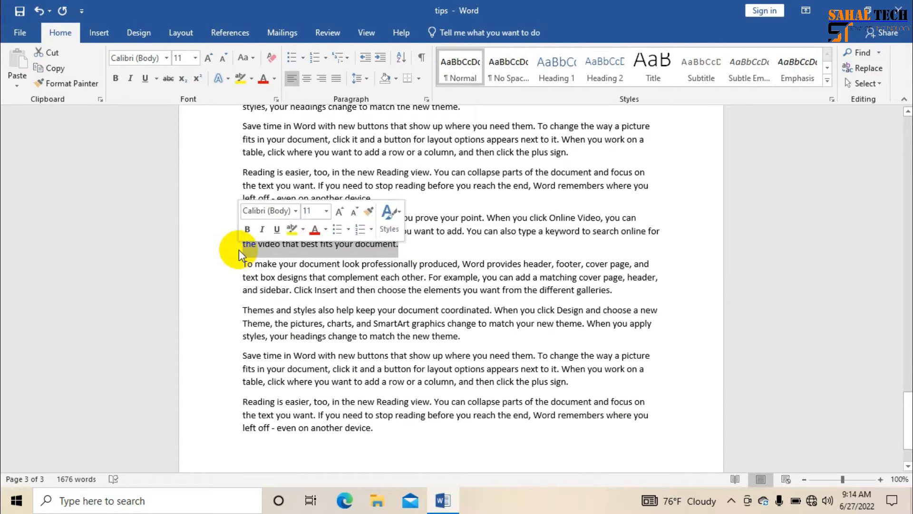
left_click(116, 78)
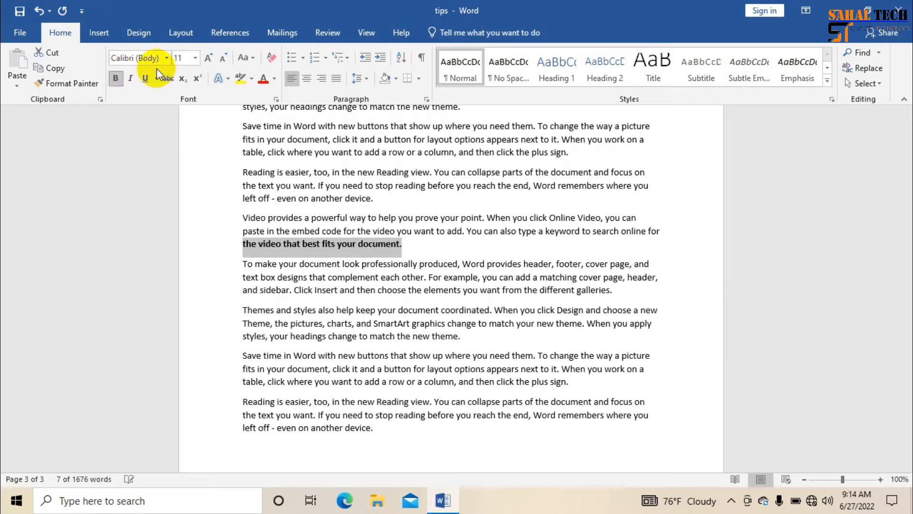
left_click(206, 61)
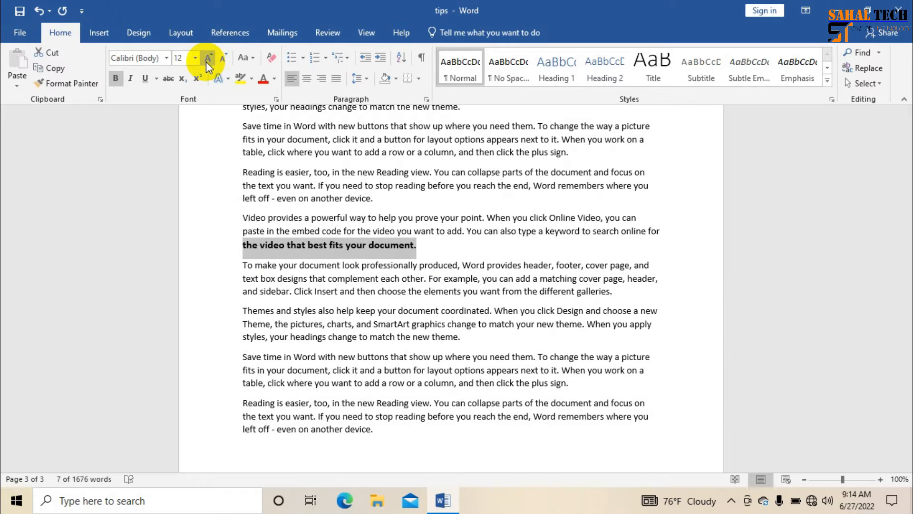
left_click(252, 79)
left_click(249, 101)
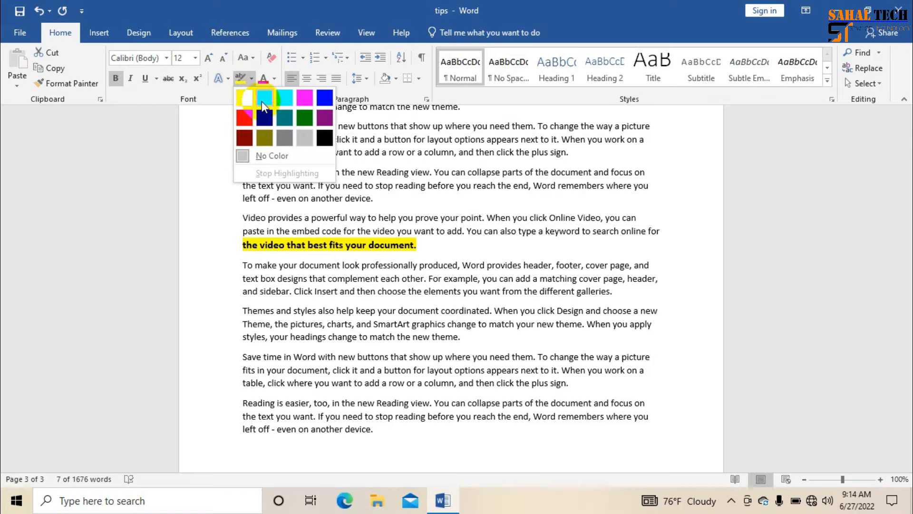
left_click(263, 98)
left_click(438, 175)
Italicize a paragraph beginning "To make your document look professionally produced" on page 2 and set its font to Grand Aventure Rough
left_click_drag(908, 409, 909, 271)
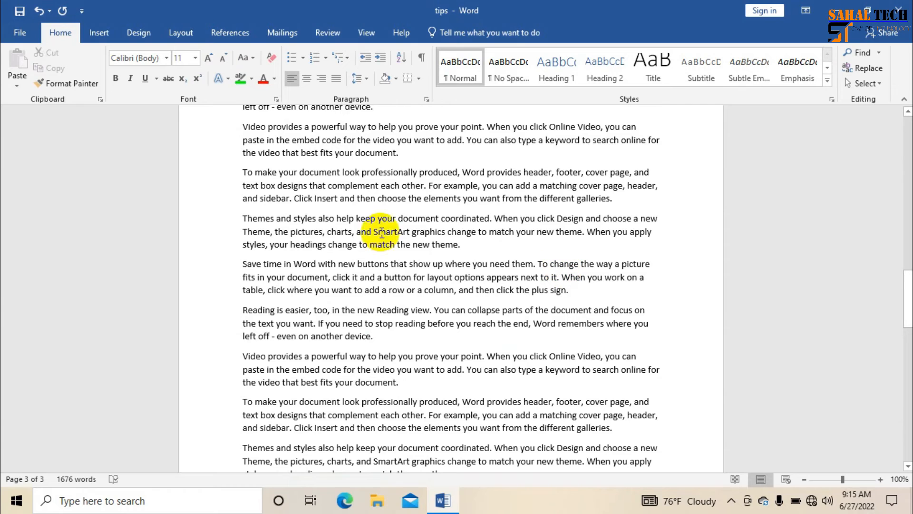
left_click(244, 173)
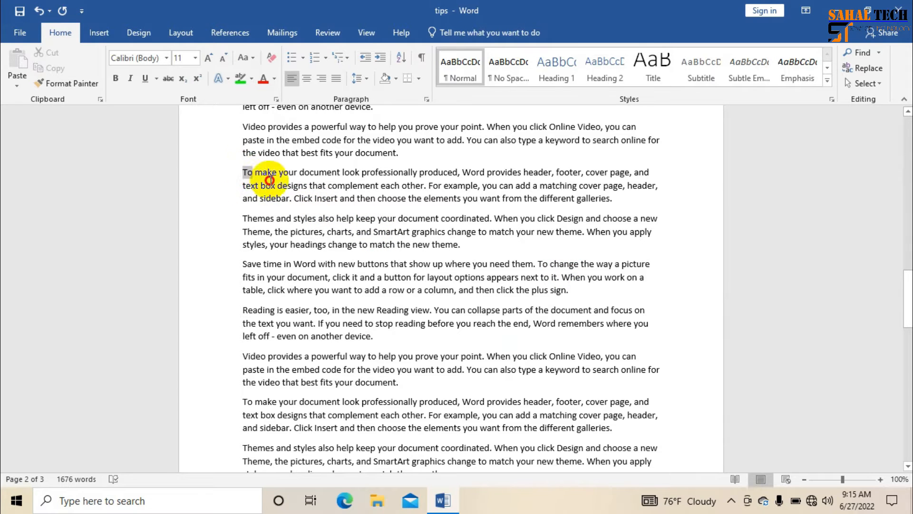
triple_click(257, 175)
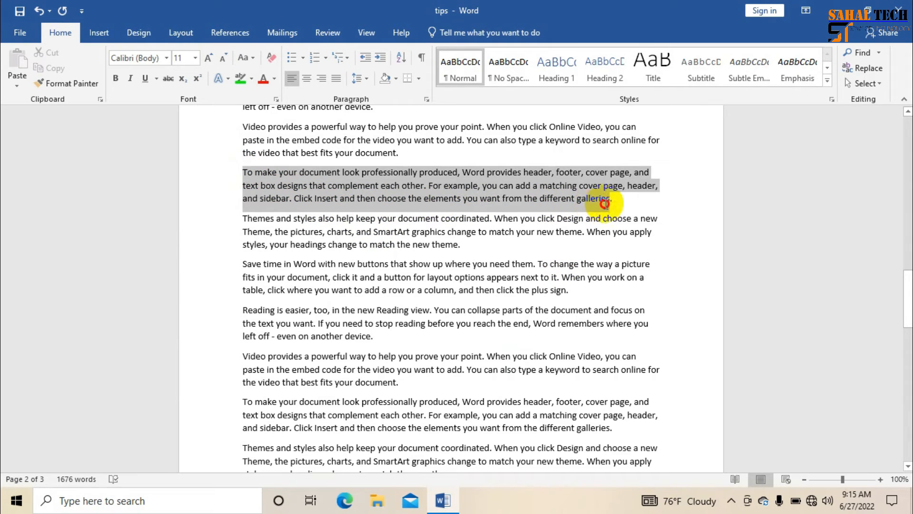
left_click(131, 79)
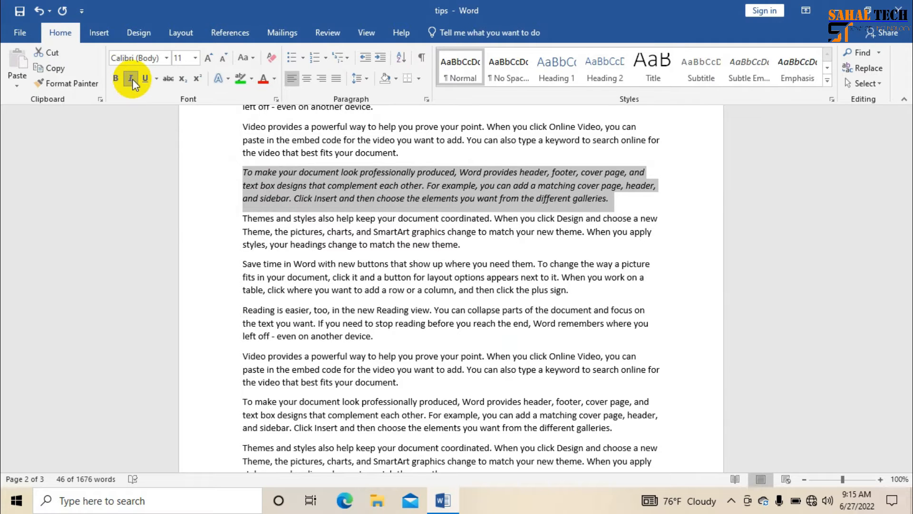
left_click(166, 58)
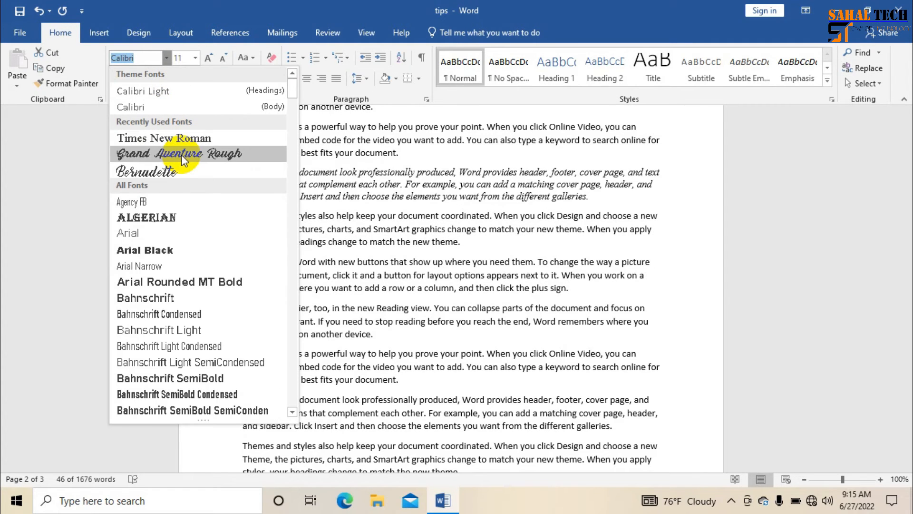
left_click(182, 154)
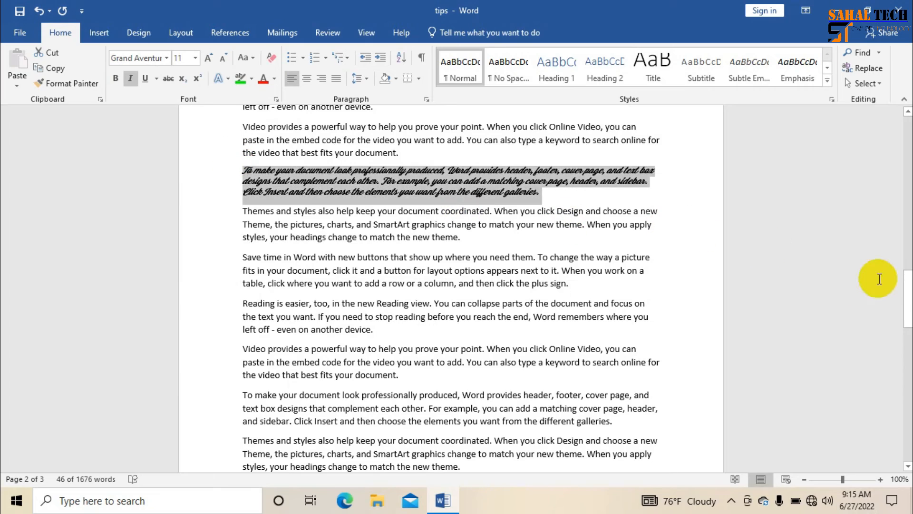
Color the words "that best fits your document." gold in the first paragraph on page 1
left_click_drag(896, 284, 881, 131)
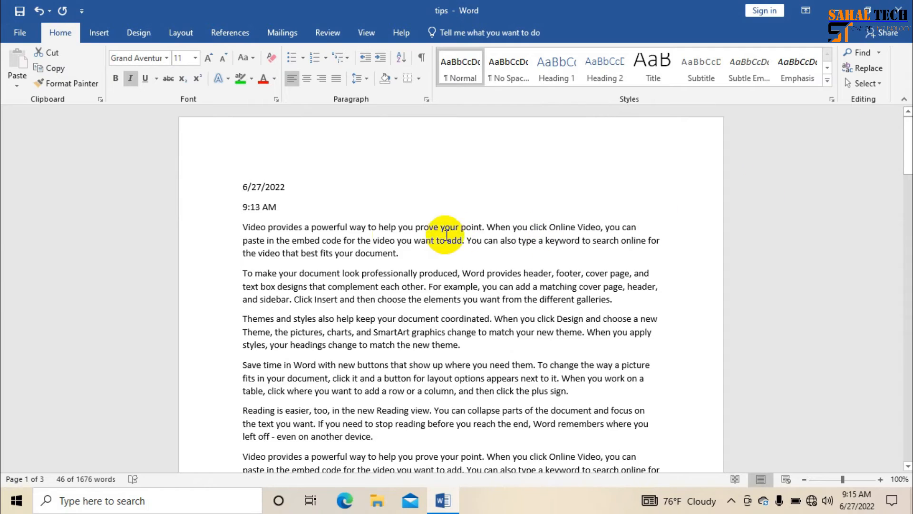
left_click(400, 253)
left_click_drag(400, 253, 284, 255)
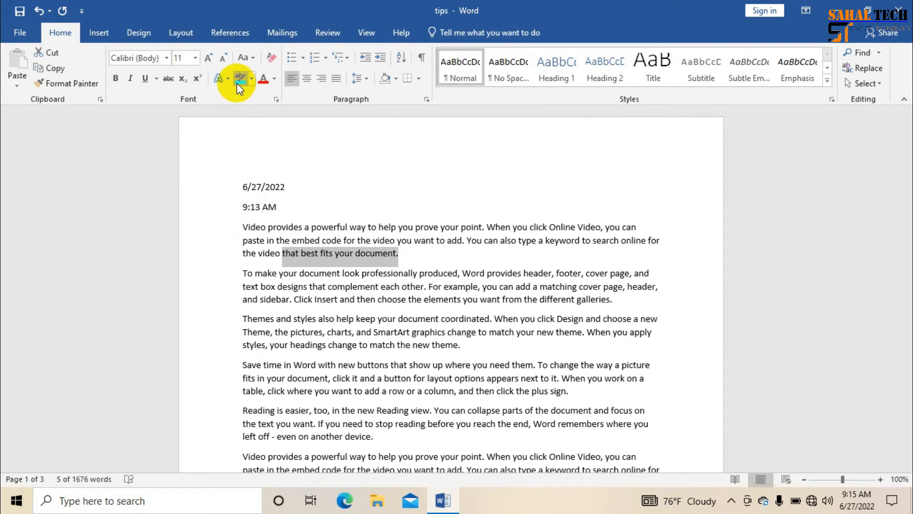
left_click(252, 80)
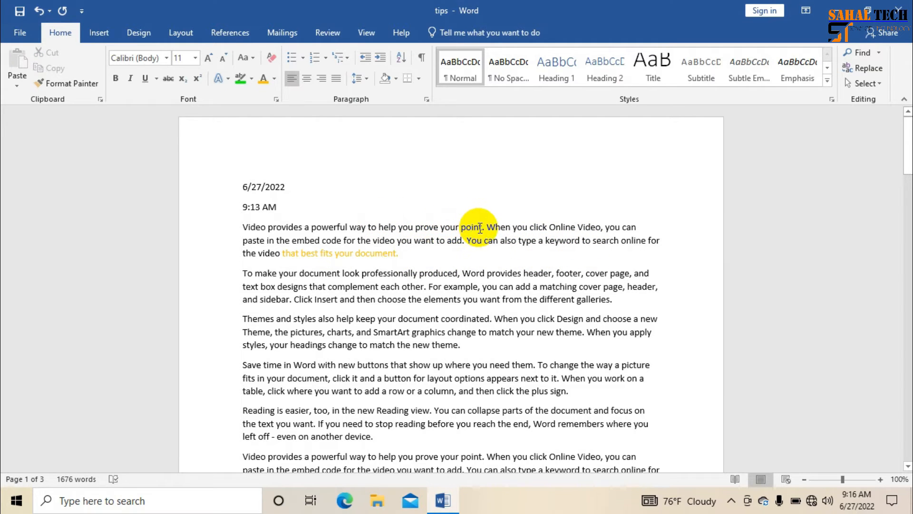
Apply a wavy underline to "prove your point." in the first paragraph on page 1
left_click_drag(485, 228, 425, 229)
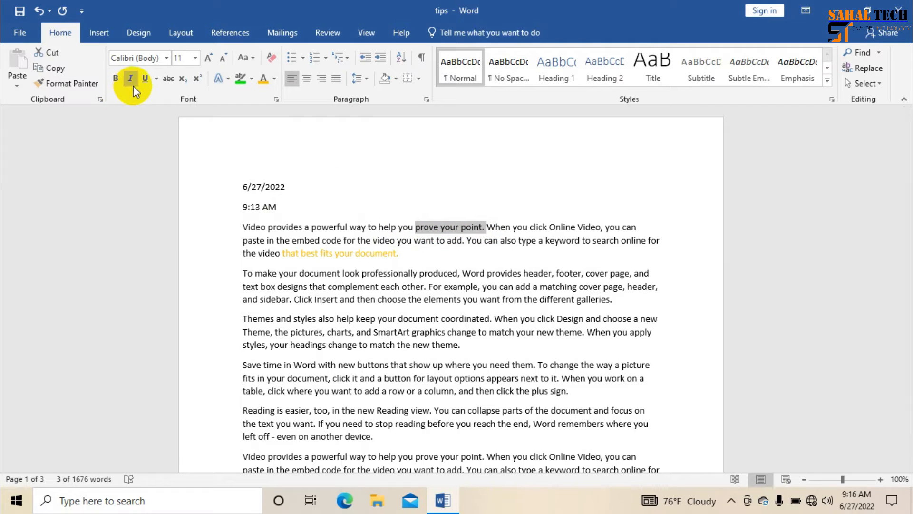
left_click(156, 81)
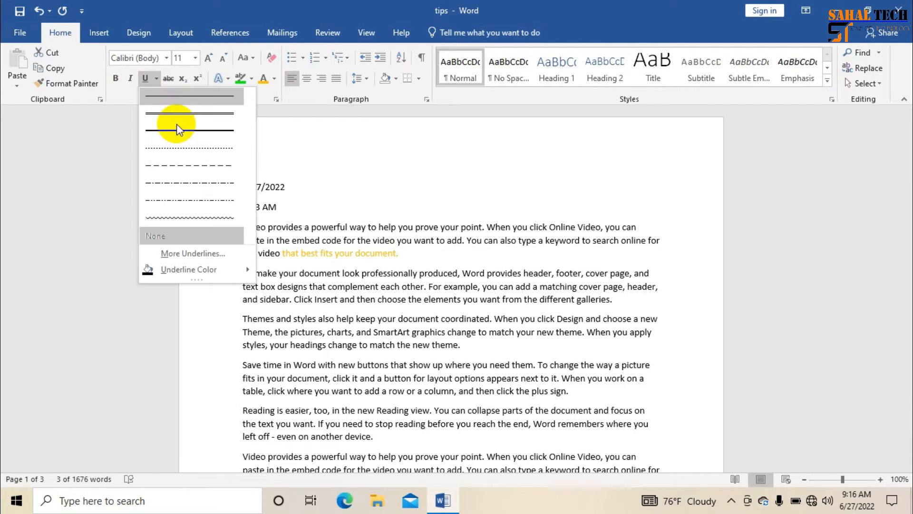
left_click(184, 220)
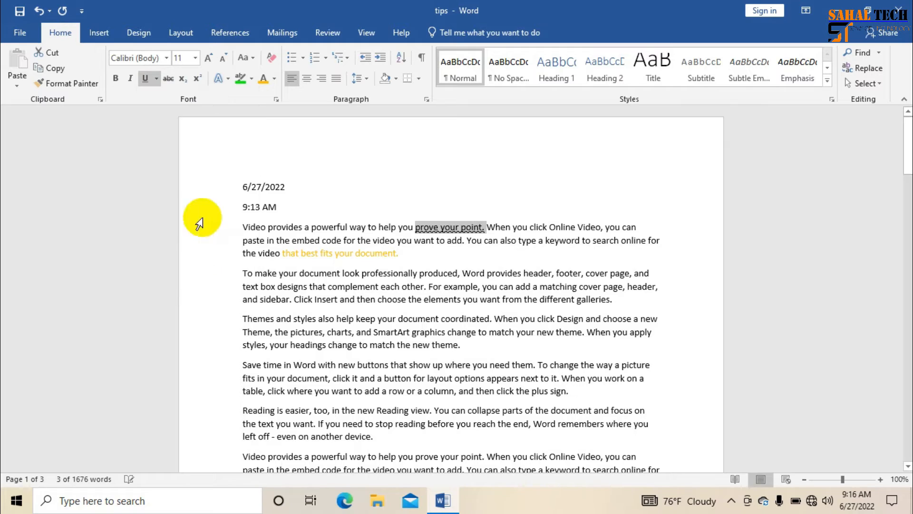
left_click(536, 253)
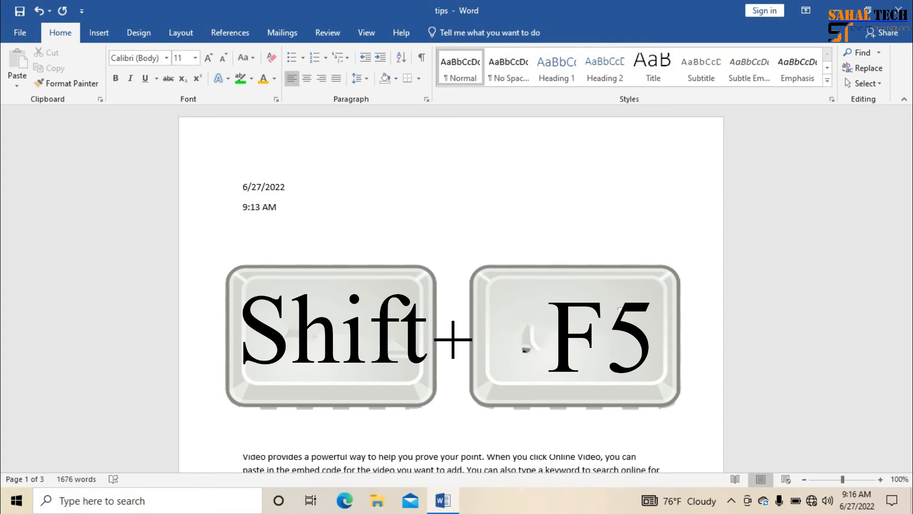
Cycle the cursor through the recent editing locations and undo the last edit along the way
key("shift+F5")
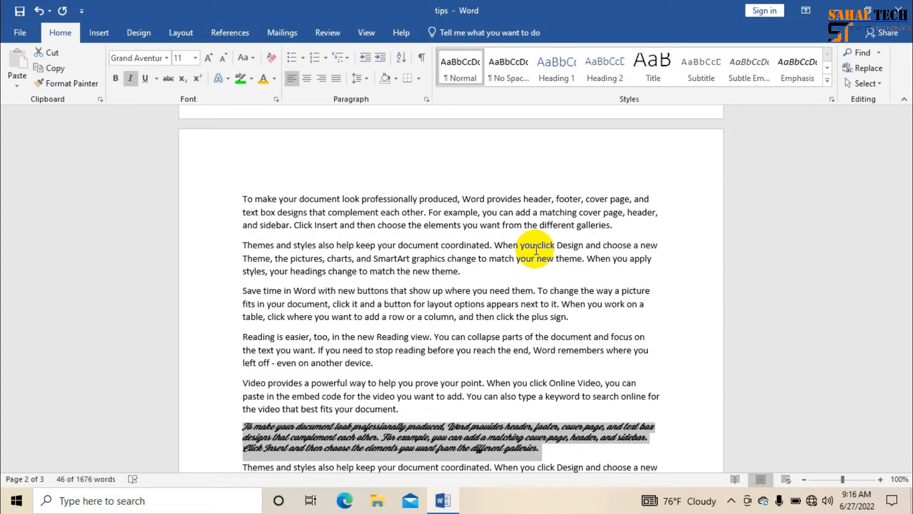
key("shift+F5")
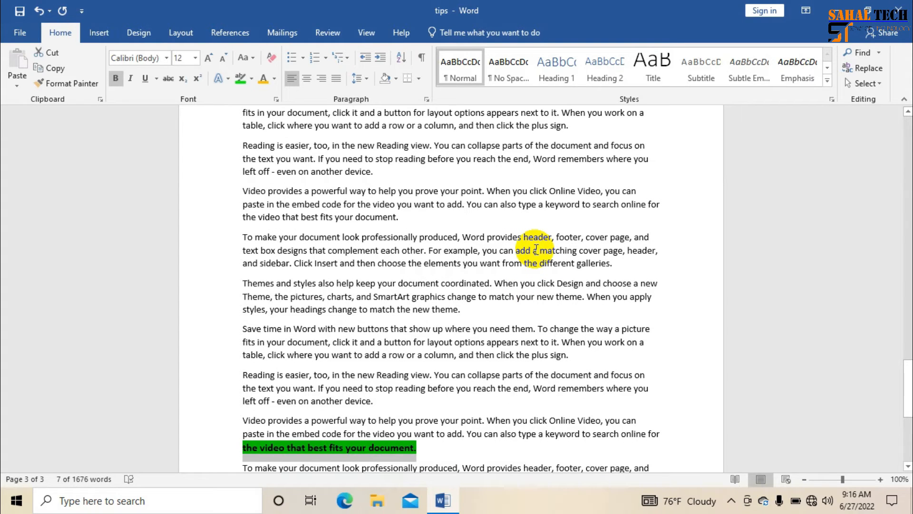
key("ctrl+z")
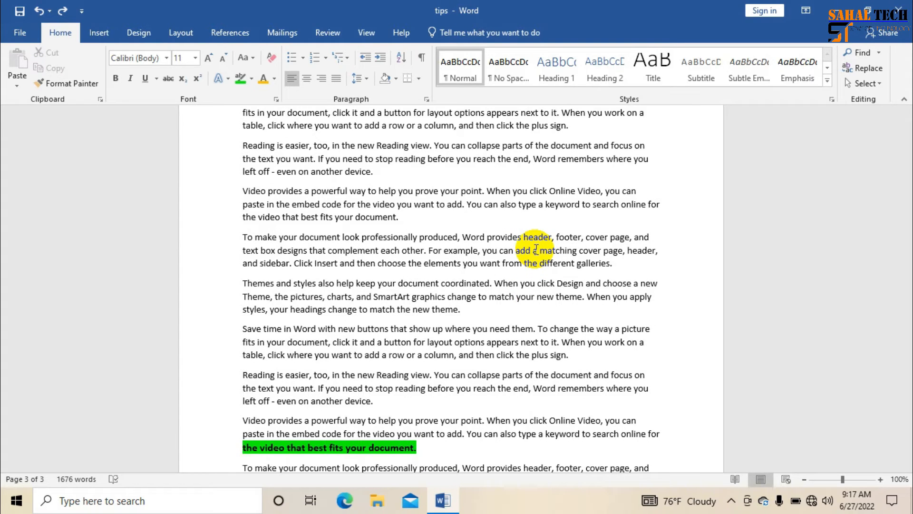
key("shift+F5")
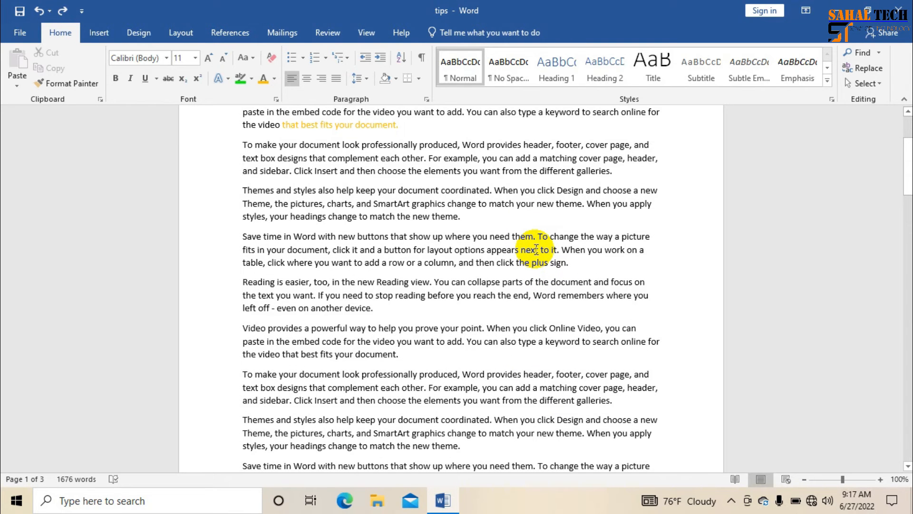
key("shift+F5")
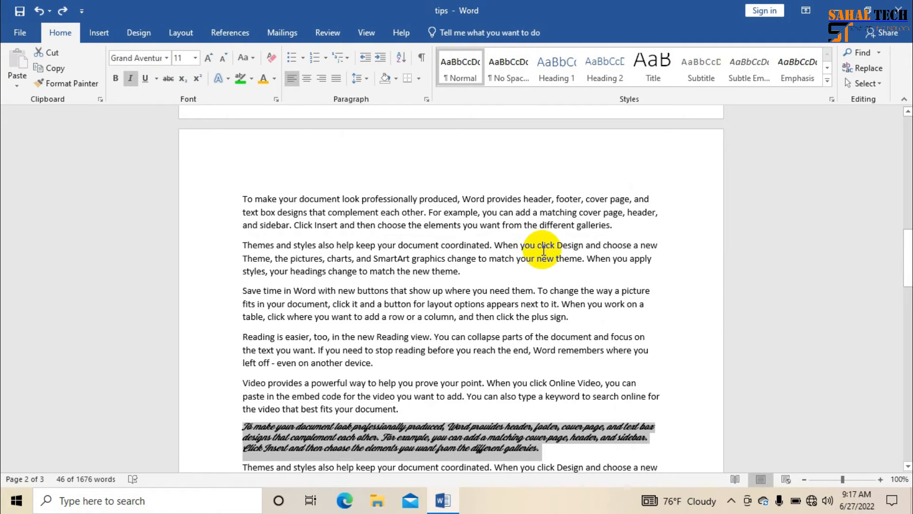
Delete "der," and the following space from "header," in the first paragraph of page 2, and restore "der," without the space
double_click(649, 201)
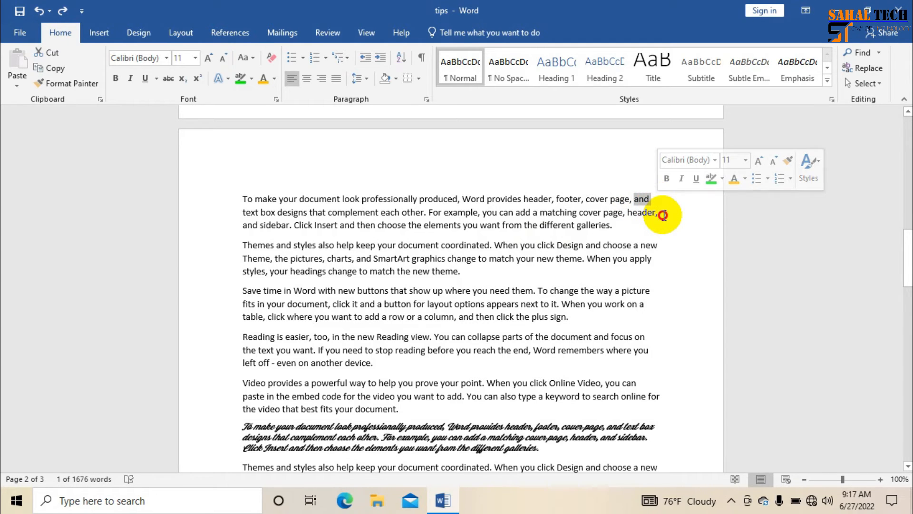
left_click(662, 213)
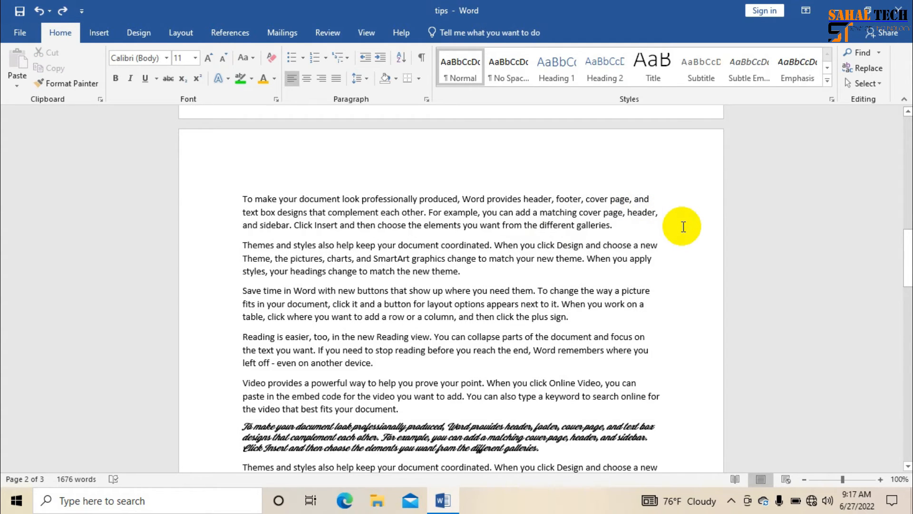
key("BackSpace")
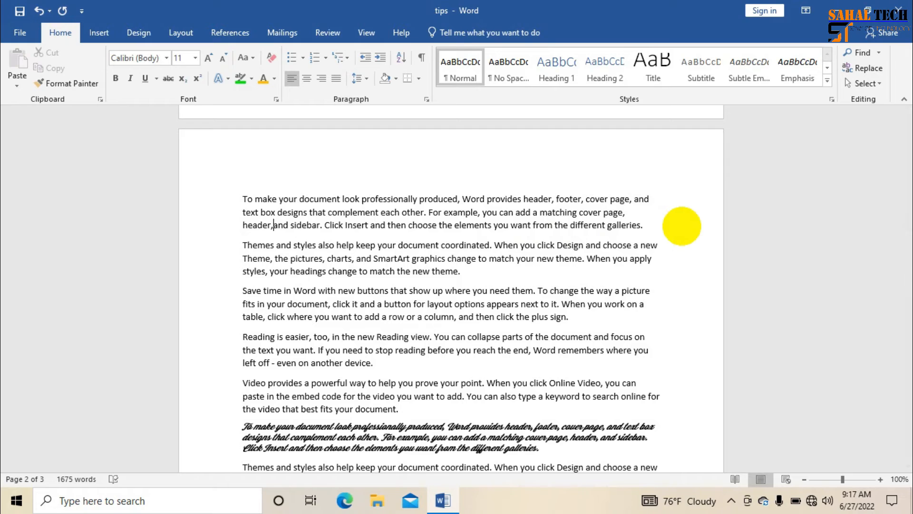
key("BackSpace")
key("BackSpace")
key("BackSpace")
key("BackSpace")
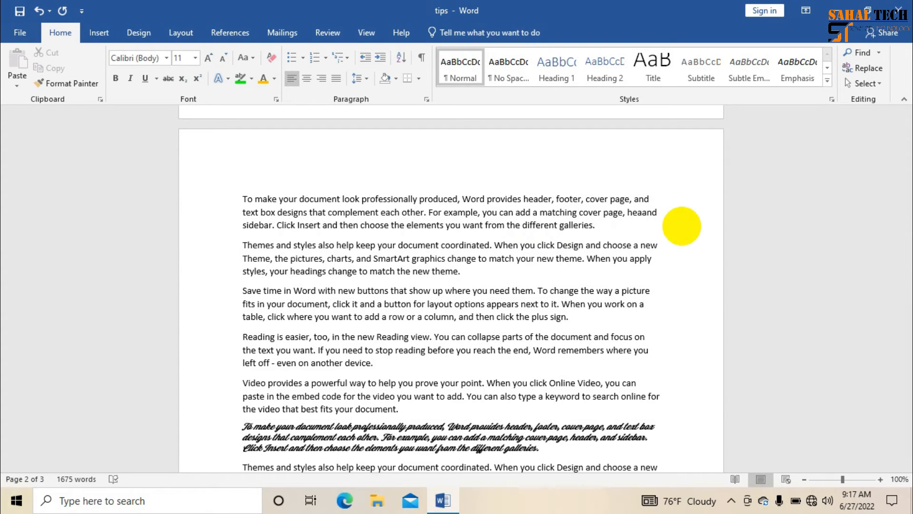
type("d")
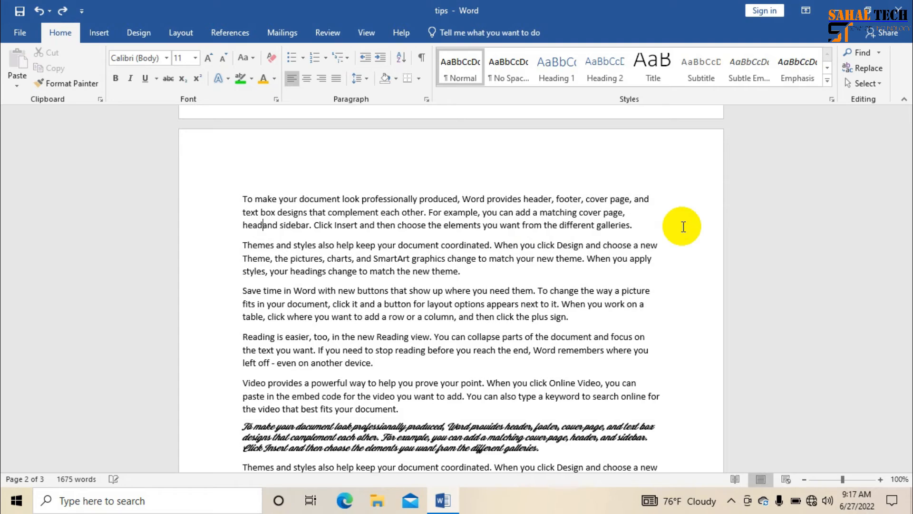
type("er,")
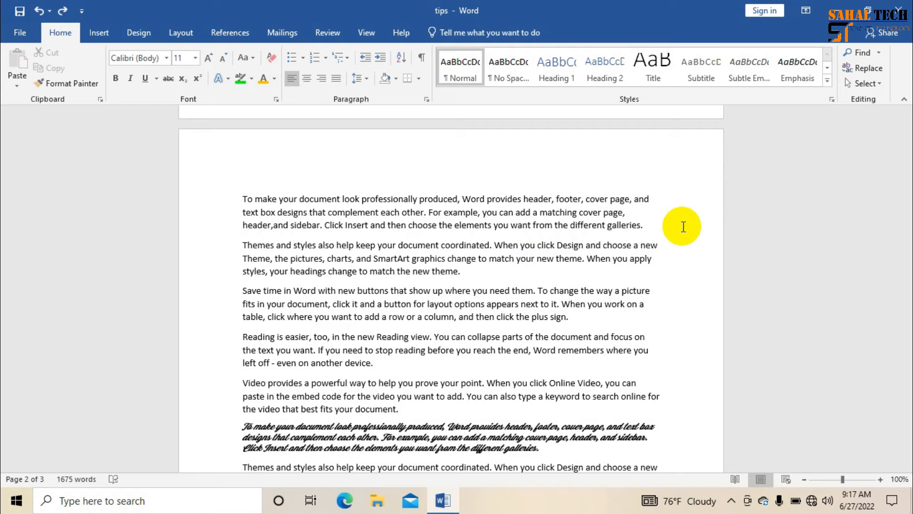
Delete the word "picture" from the third paragraph of page 2
left_click_drag(663, 259, 614, 265)
left_click(669, 290)
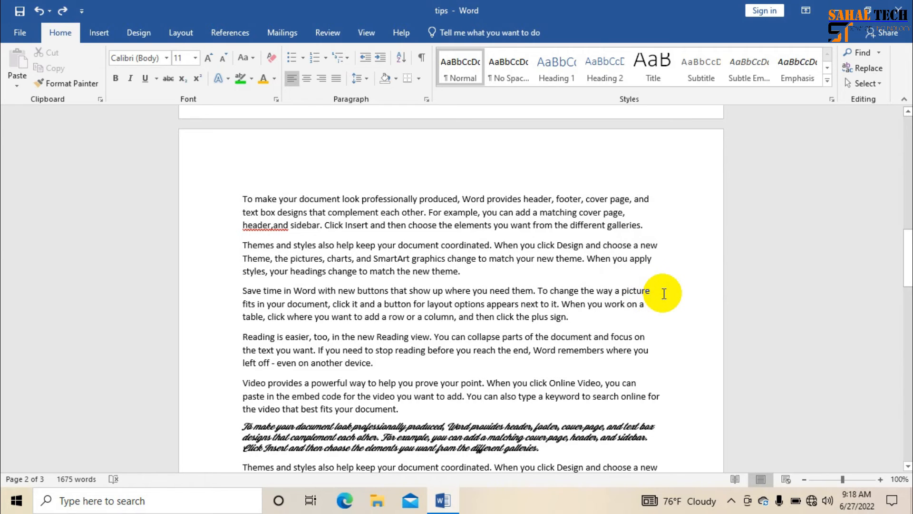
key("ctrl+BackSpace")
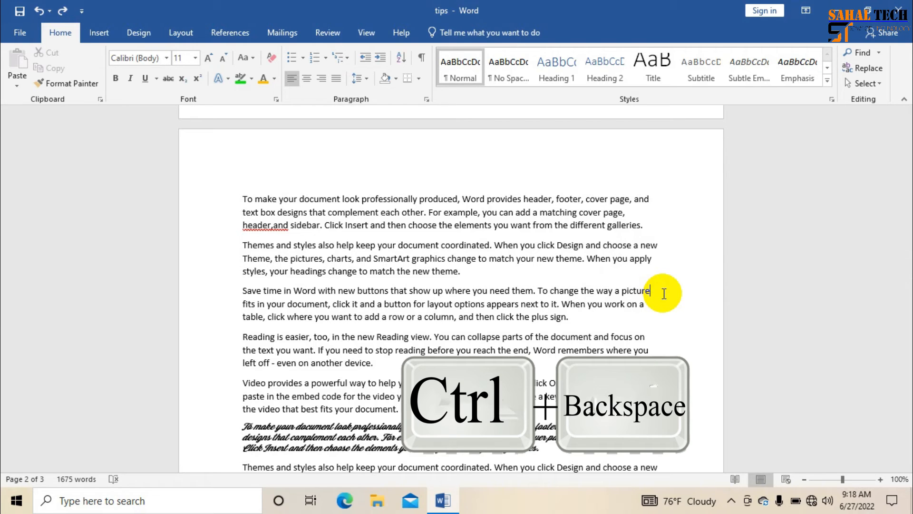
Delete "page," after "matching cover" and the word "professionally" from the first paragraph of page 2
key("ctrl+BackSpace")
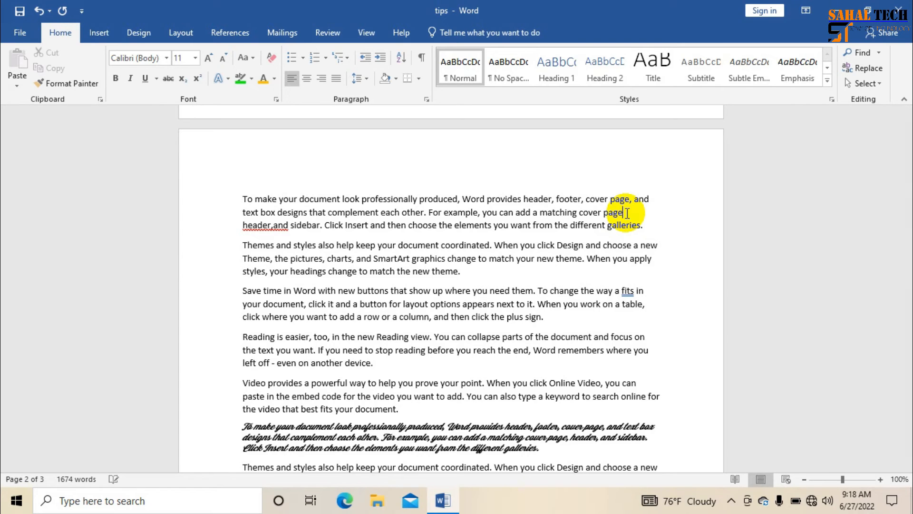
key("ctrl+BackSpace")
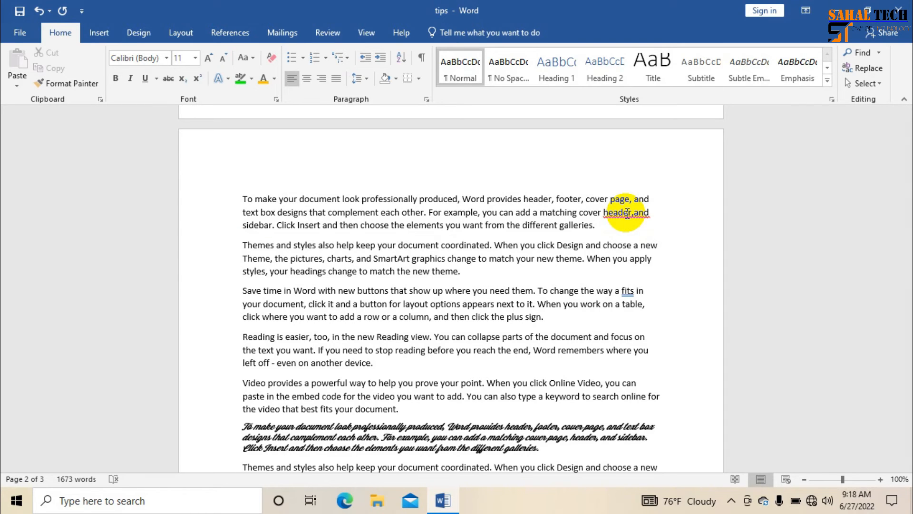
left_click(460, 199)
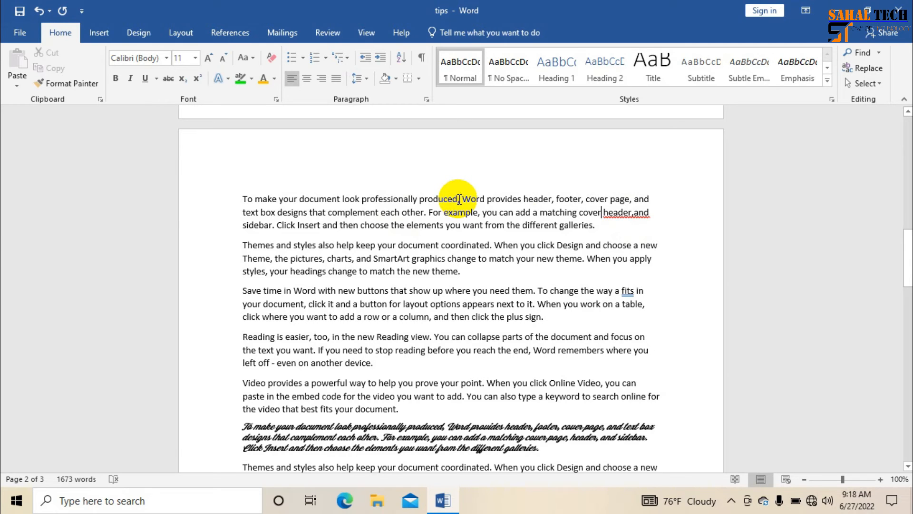
left_click(419, 199)
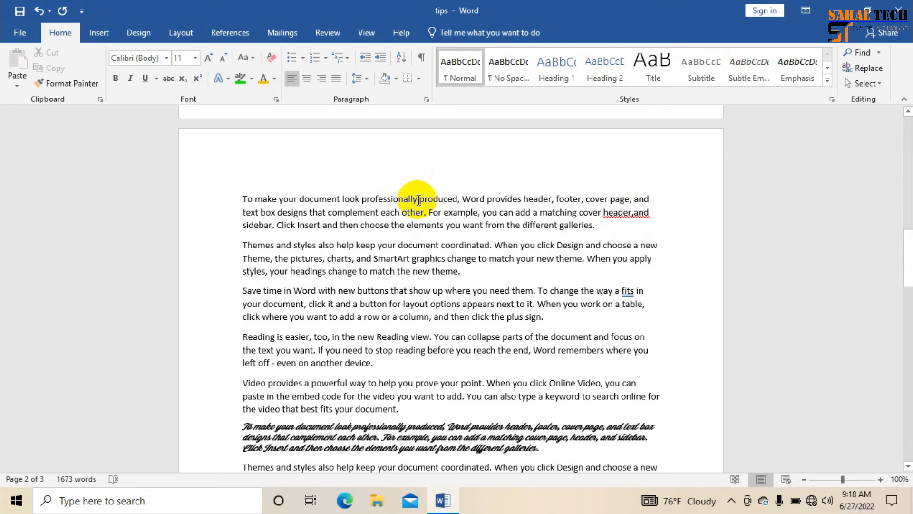
key("ctrl+BackSpace")
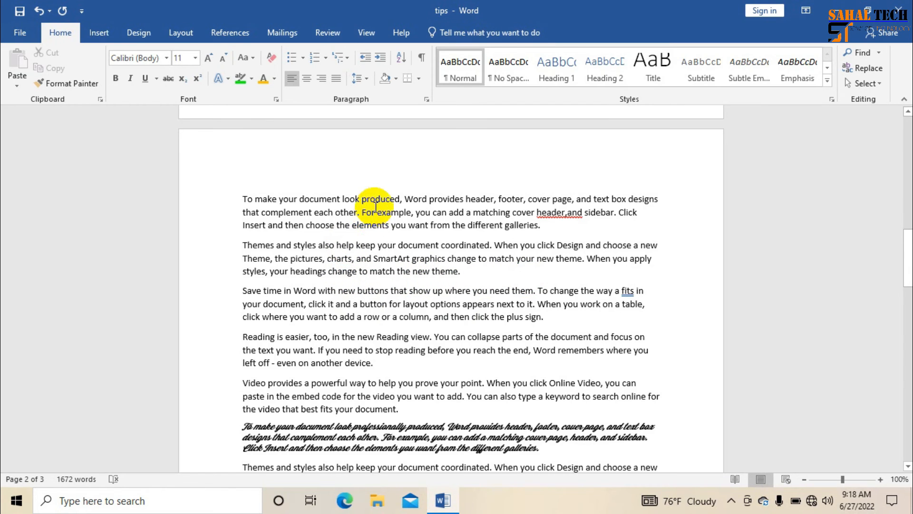
left_click_drag(343, 199, 302, 202)
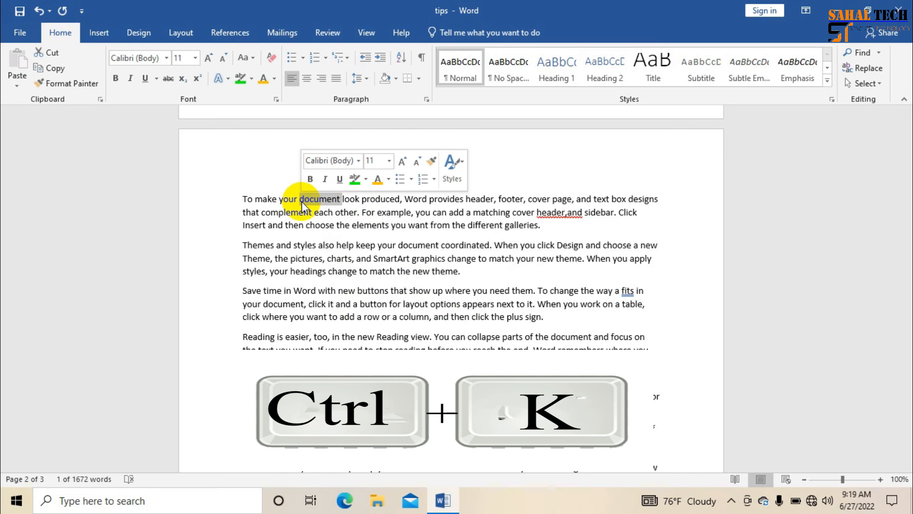
key("ctrl+k")
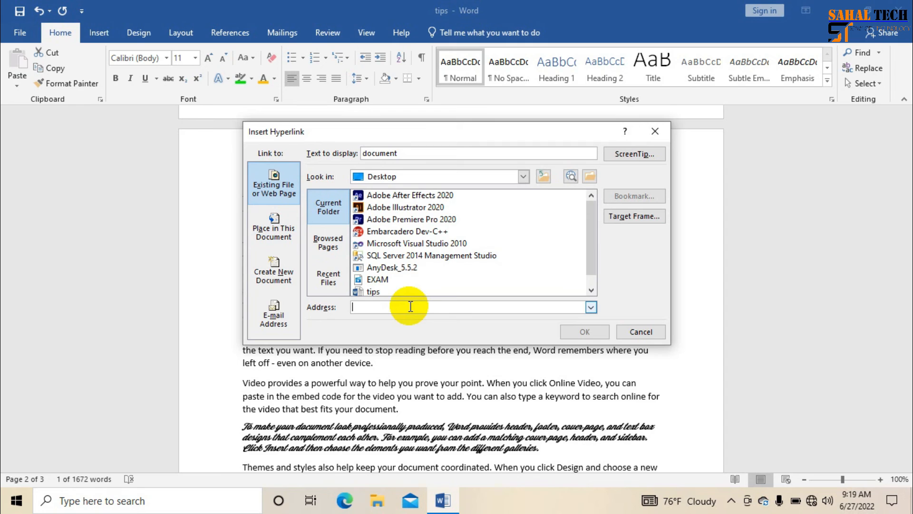
type("http://go.microsoft.com/fwlink/p/?LinkId=255141")
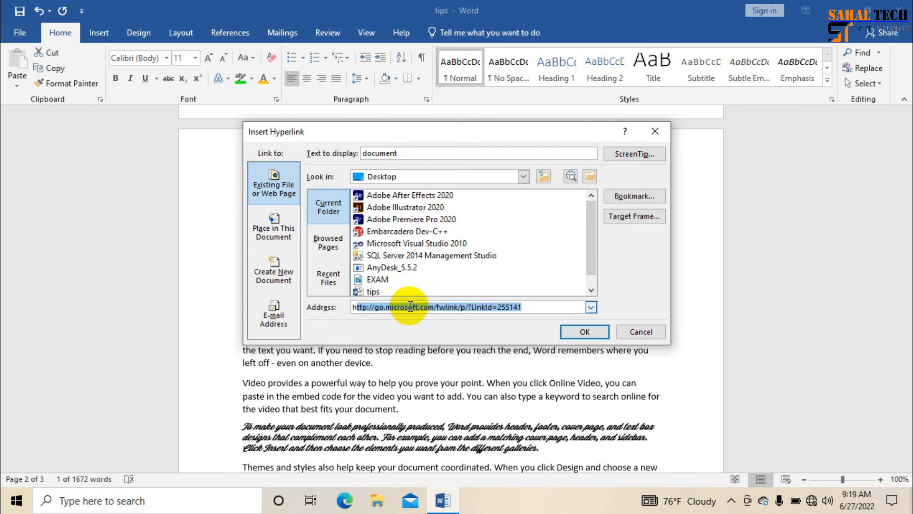
type("tt:")
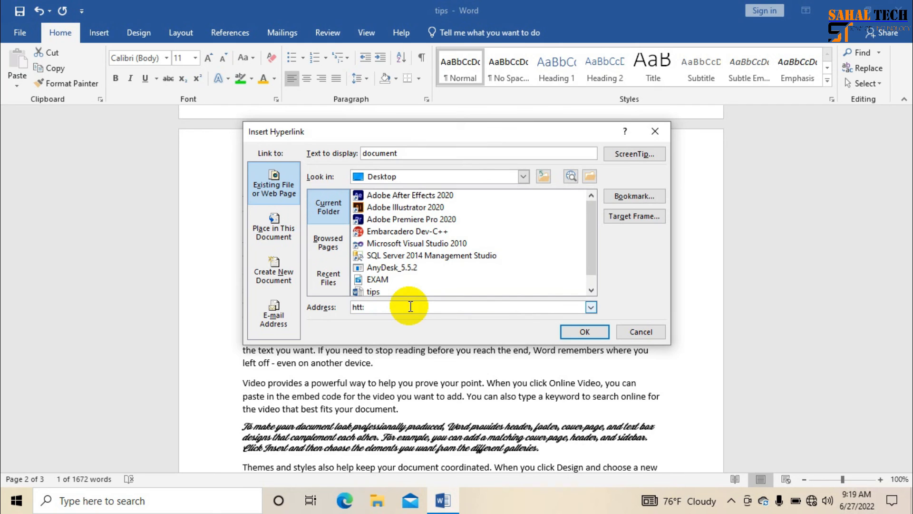
type("//www.google.com")
left_click(583, 330)
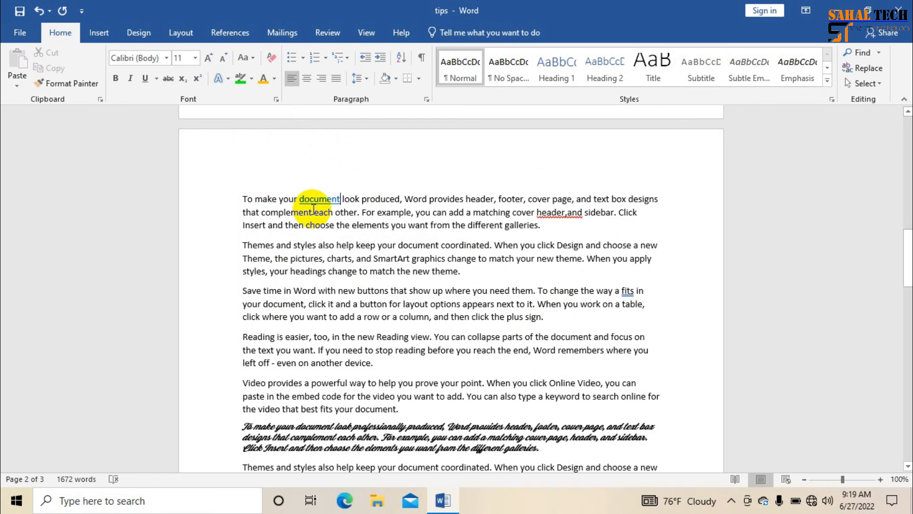
mouse_move(325, 202)
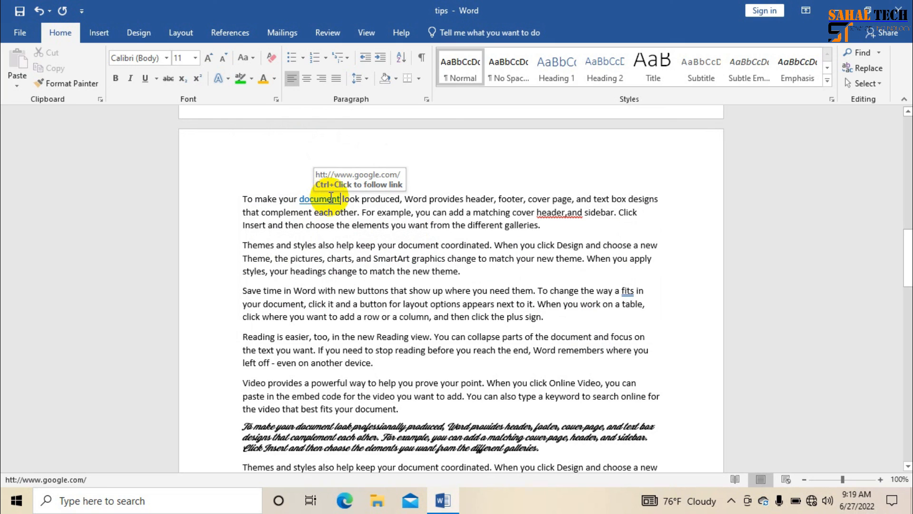